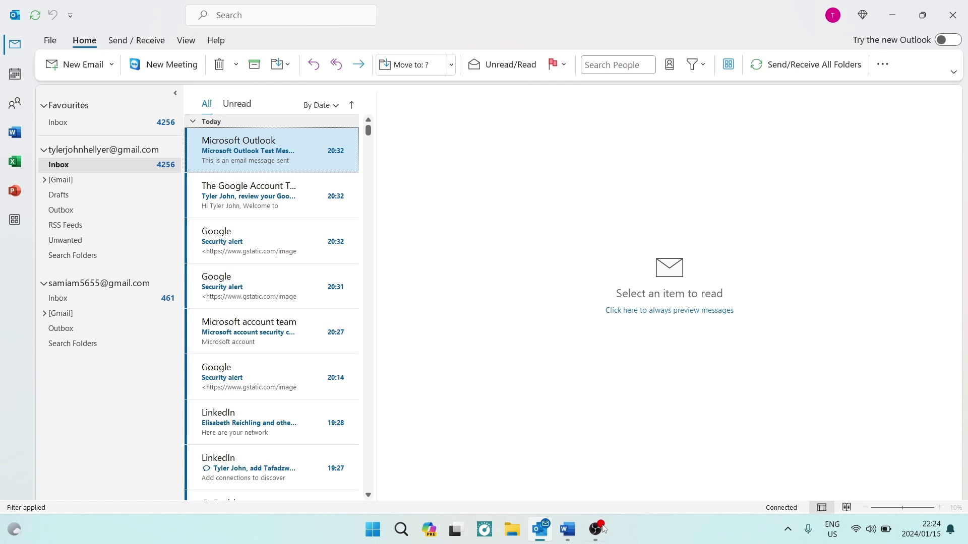
# - Switch from Outlook to the blank Word document, Document2
pyautogui.click(571, 530)
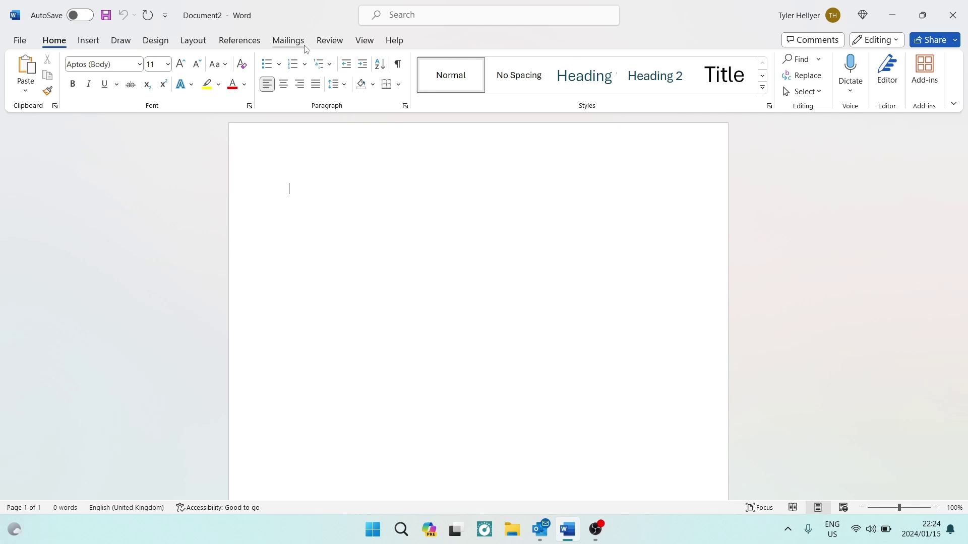
# - Launch the Step-by-Step Mail Merge Wizard from the Mailings tab's Start Mail Merge list
pyautogui.click(291, 45)
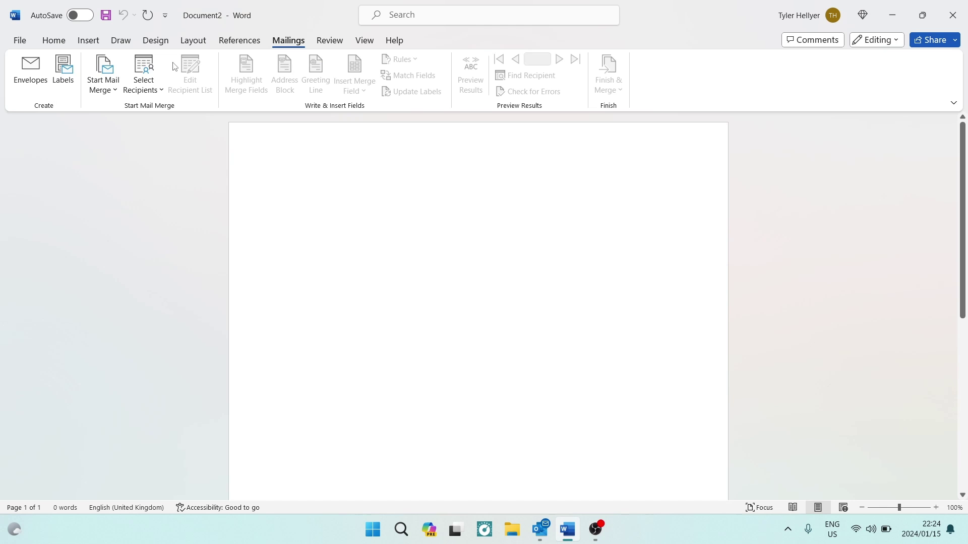
pyautogui.click(110, 84)
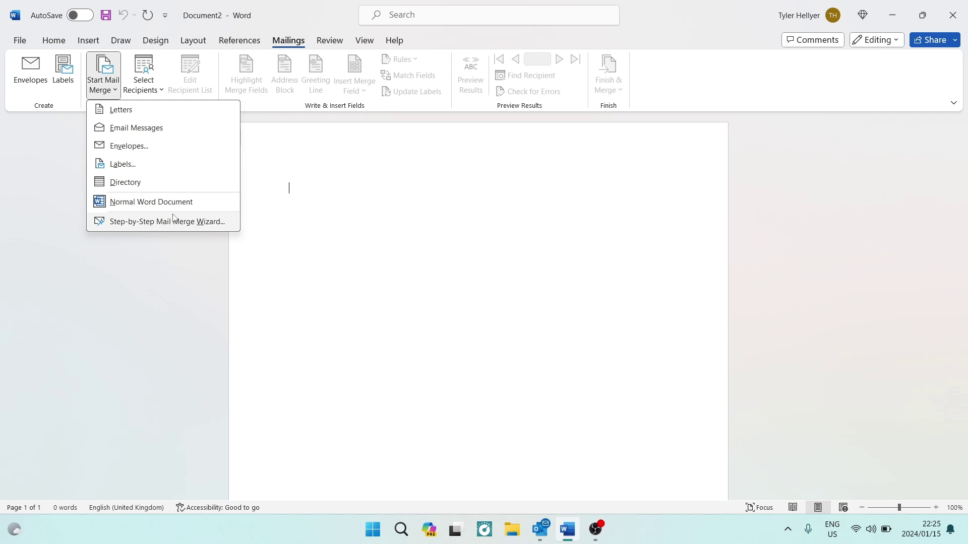
pyautogui.click(141, 222)
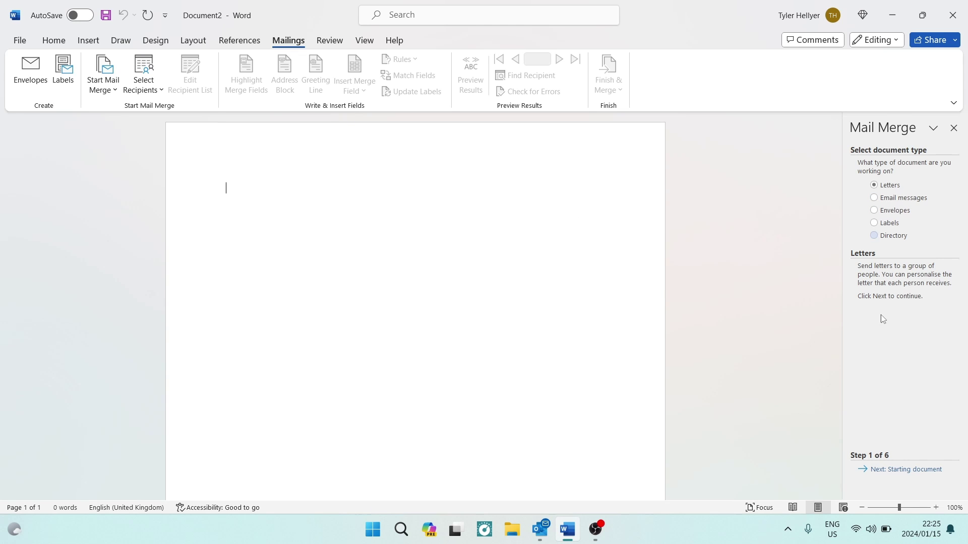
# - Choose Email messages as the merge type and 'Use the current document' as the starting document
pyautogui.click(876, 201)
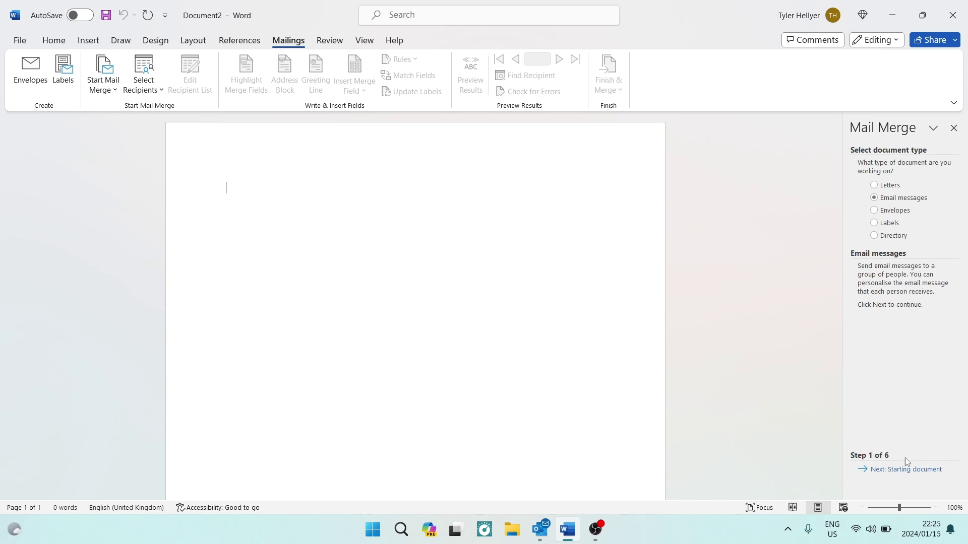
pyautogui.click(916, 474)
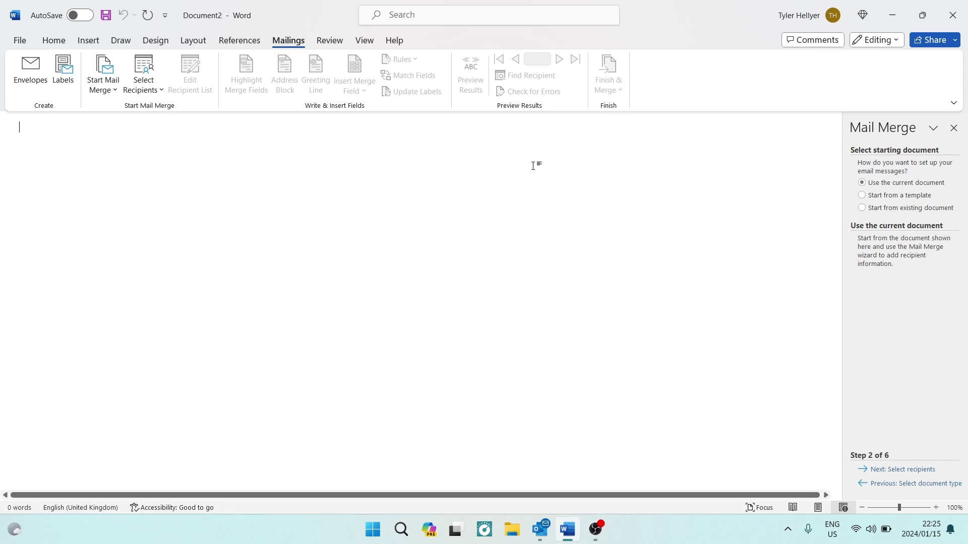
pyautogui.click(863, 207)
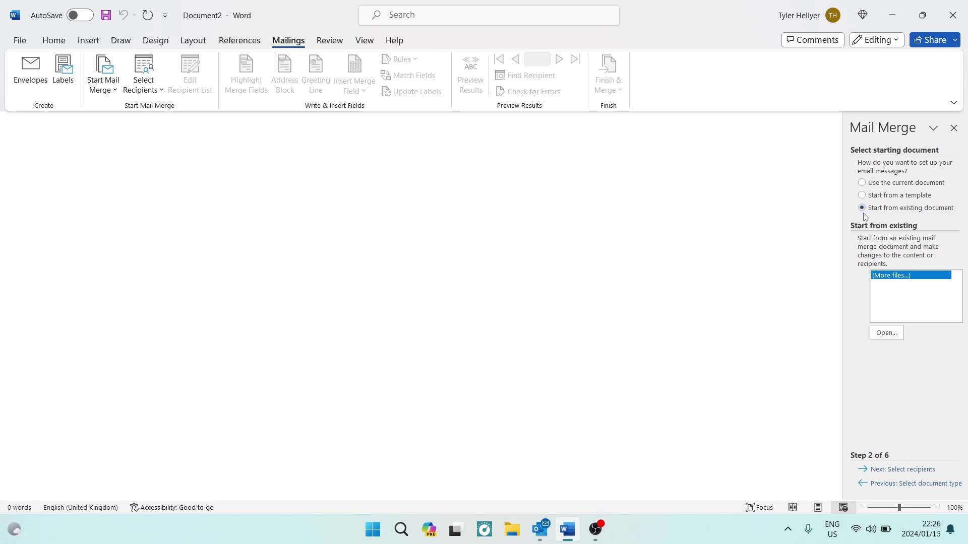
pyautogui.click(862, 196)
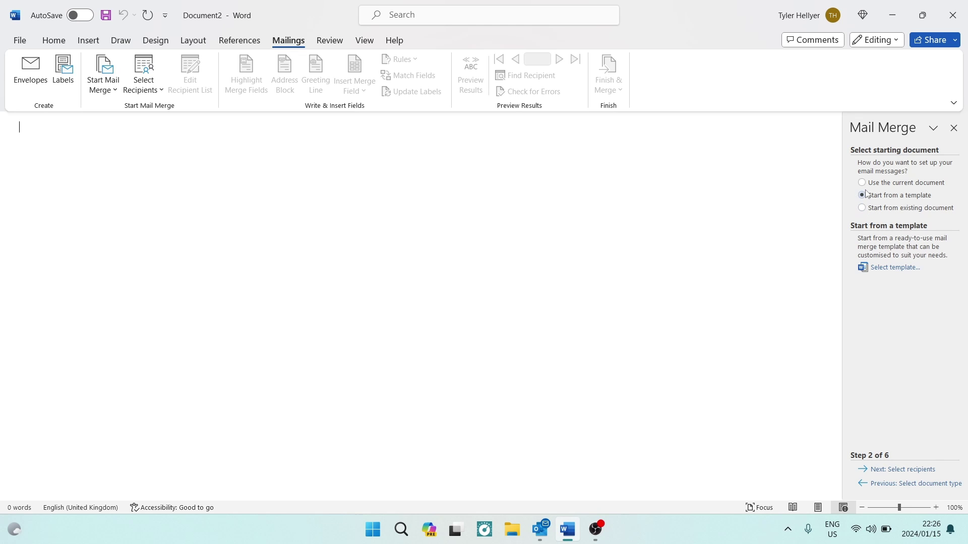
pyautogui.click(862, 183)
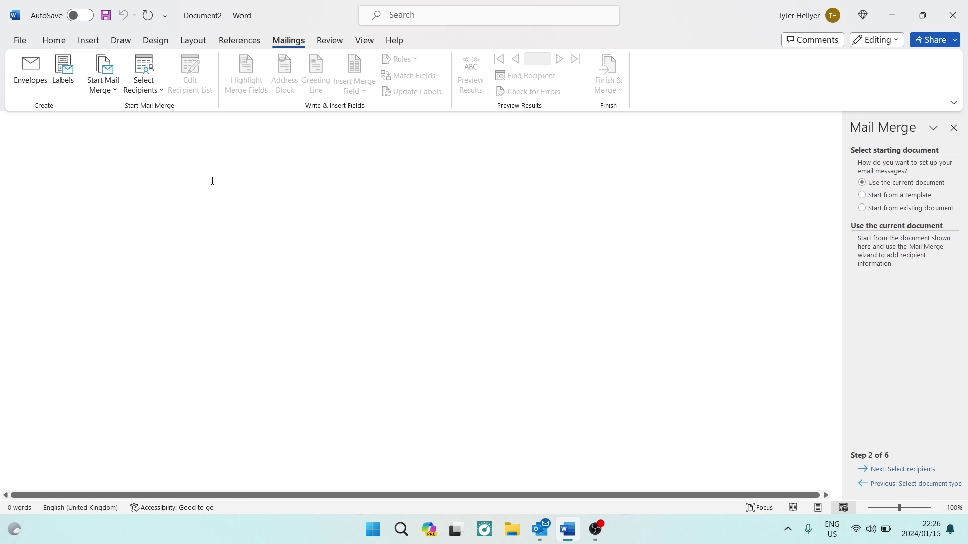
# - Paste the 'Hey there' message text and advance the wizard to Select recipients
pyautogui.hotkey('ctrl', 'v')
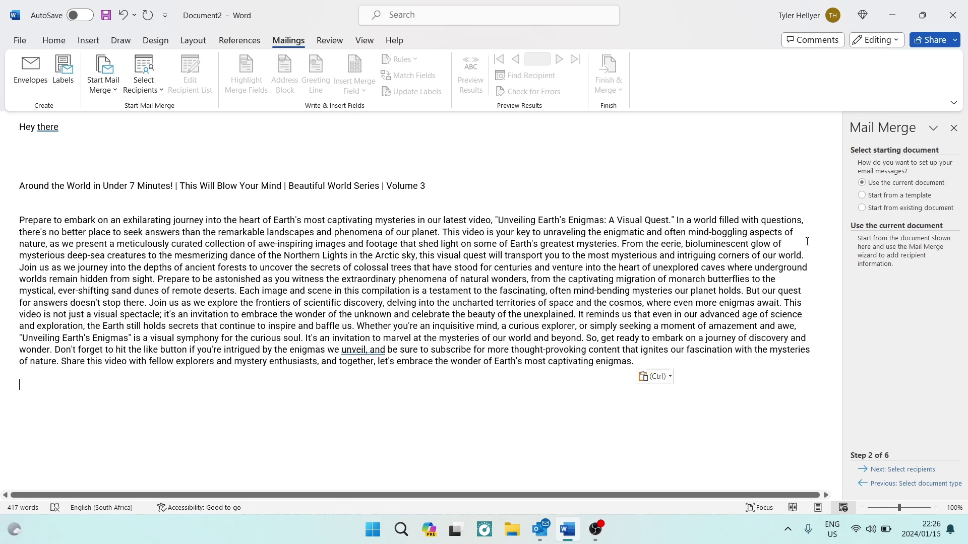
pyautogui.click(910, 470)
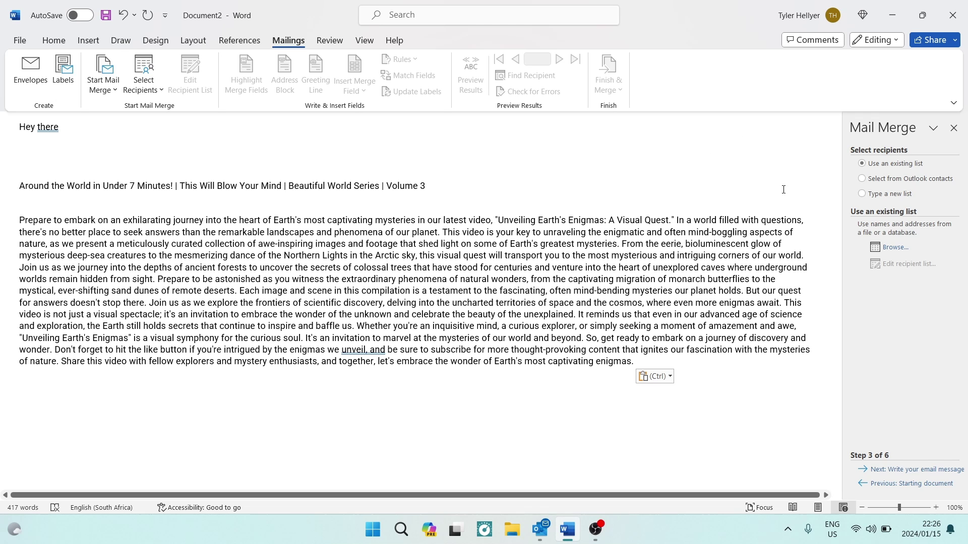
# - Choose 'Use an existing list' for recipients and browse for the data source file
pyautogui.click(862, 193)
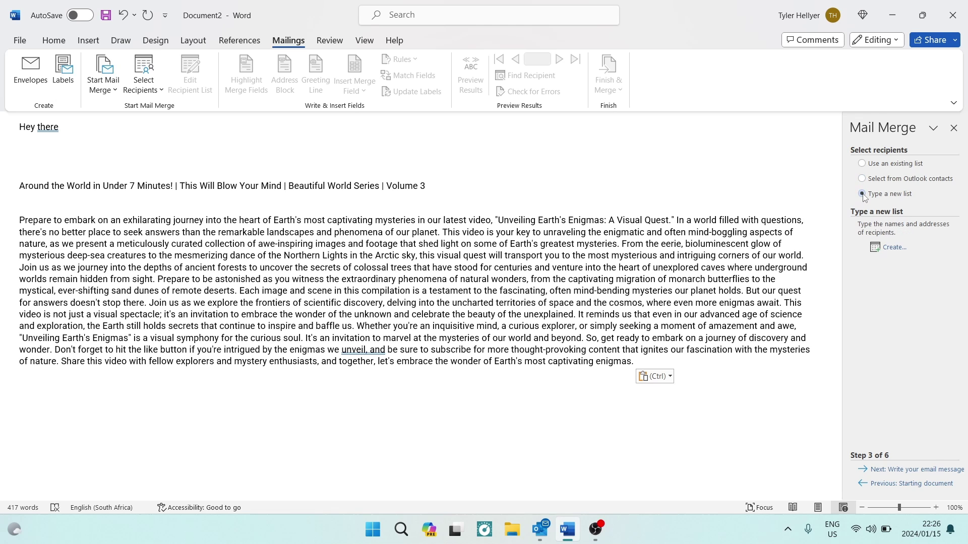
pyautogui.click(863, 180)
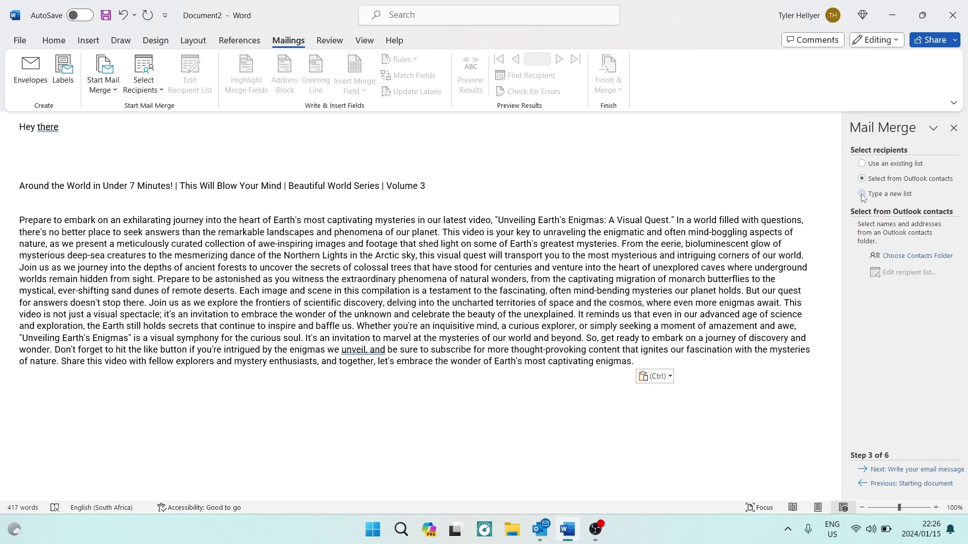
pyautogui.click(863, 164)
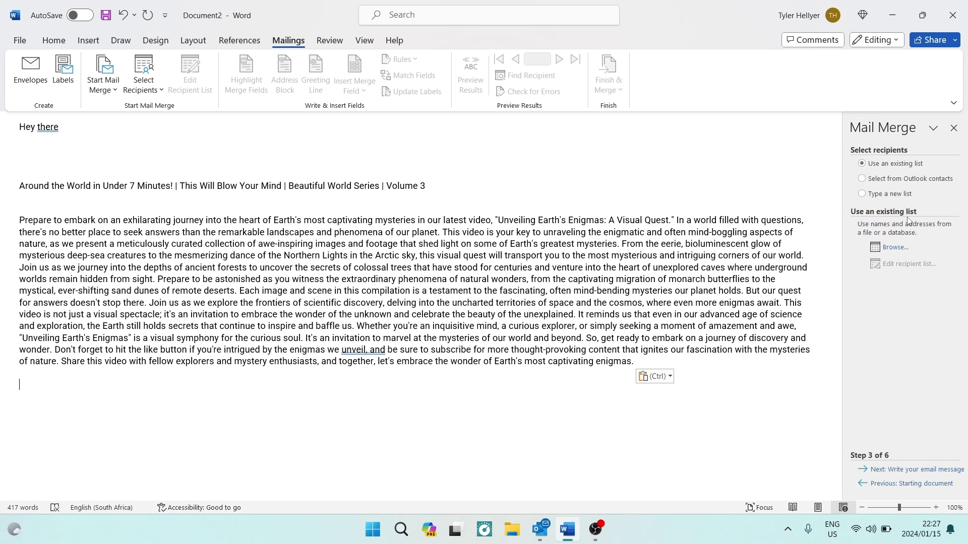
pyautogui.click(895, 247)
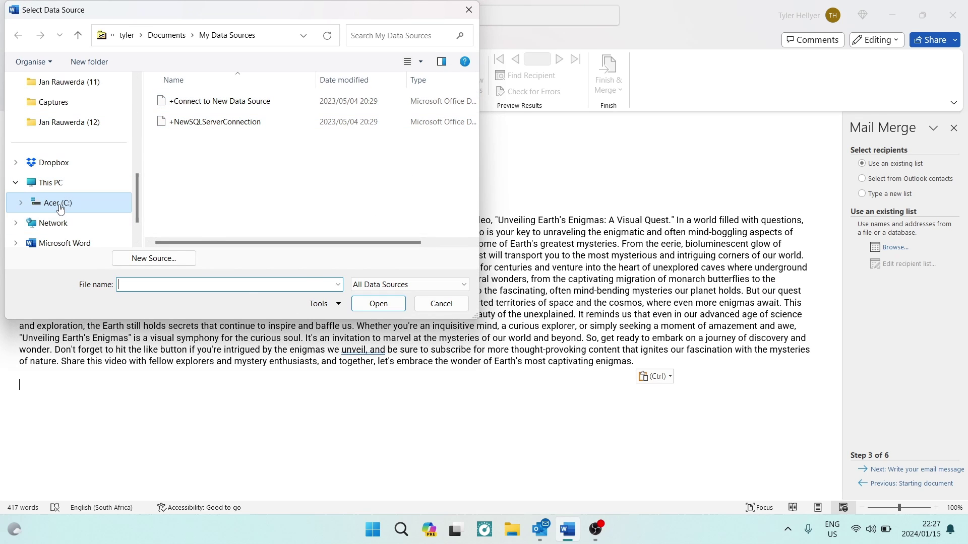
# - Select Contact.mdb as the recipient list and accept the Mail Merge Recipients
pyautogui.scroll(-1, 60, 208)
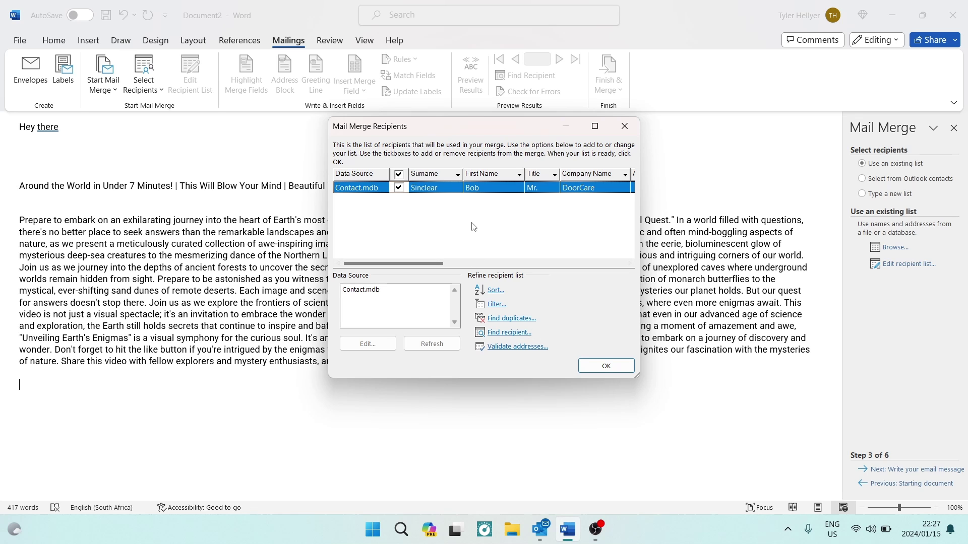
pyautogui.click(603, 367)
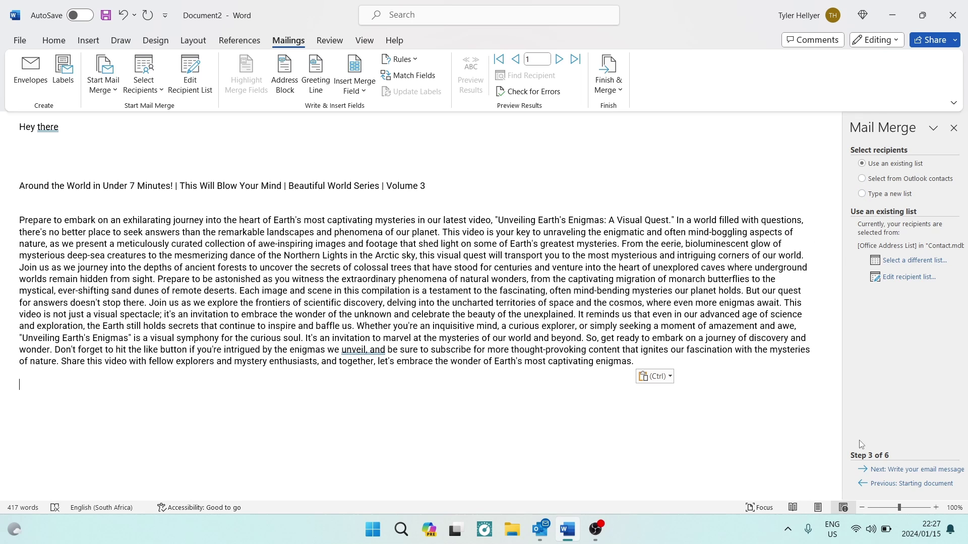
# - Advance to Step 4, Write your email message, with the cursor after 'Hey there'
pyautogui.click(879, 472)
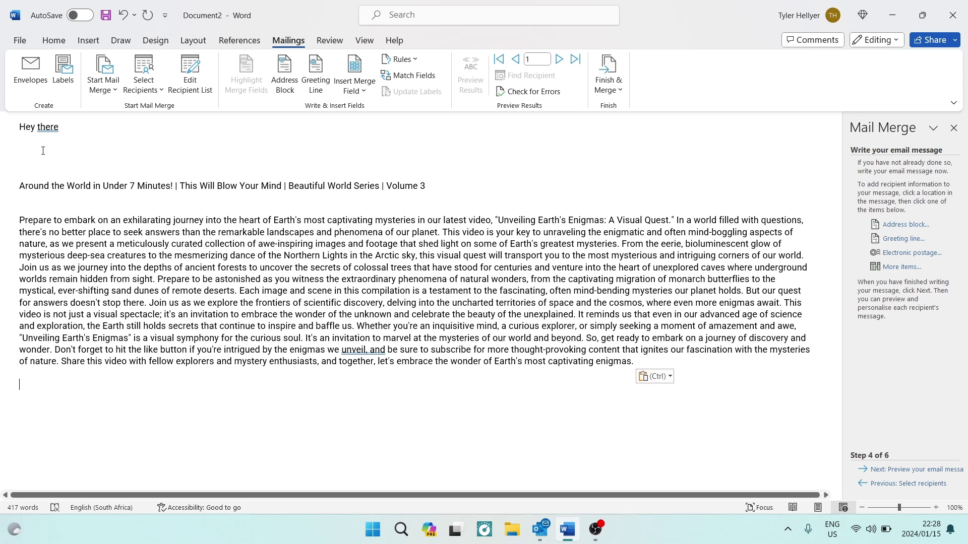
pyautogui.click(65, 123)
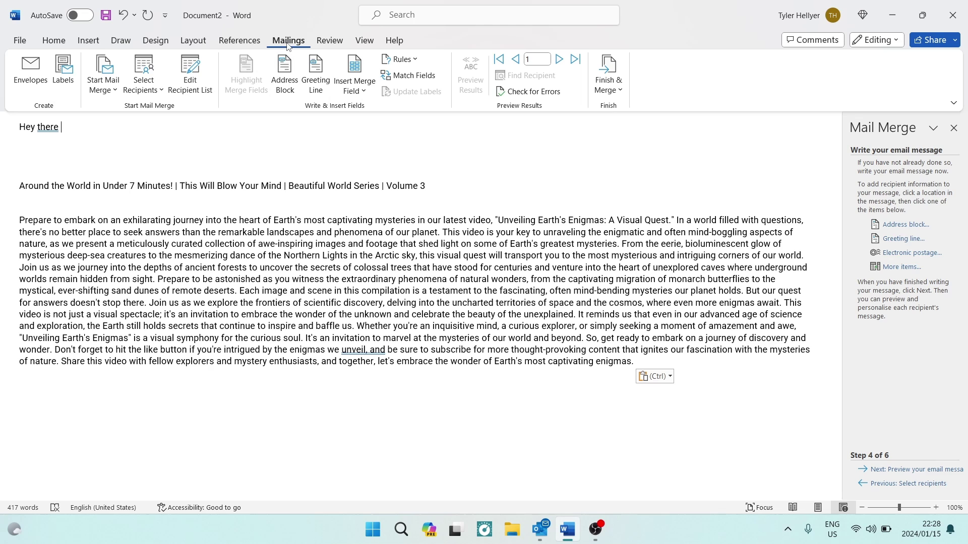
# - Insert the «First_Name» and «Surname» merge fields after 'Hey there' in the greeting
pyautogui.click(356, 90)
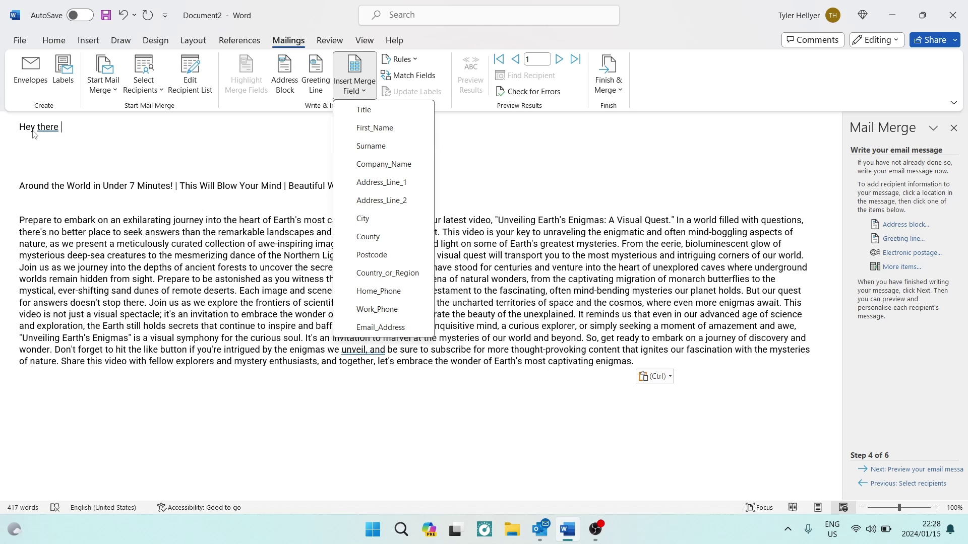
pyautogui.click(373, 129)
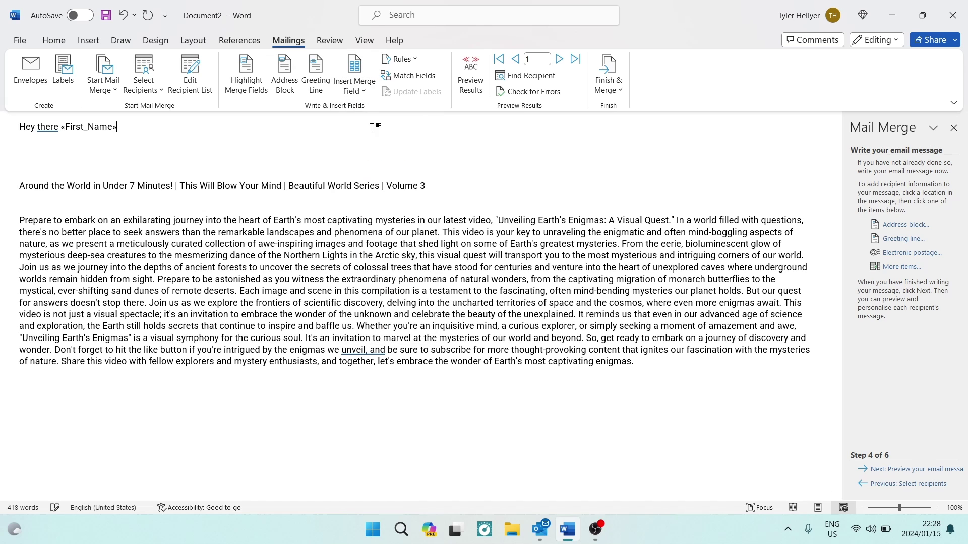
pyautogui.click(359, 87)
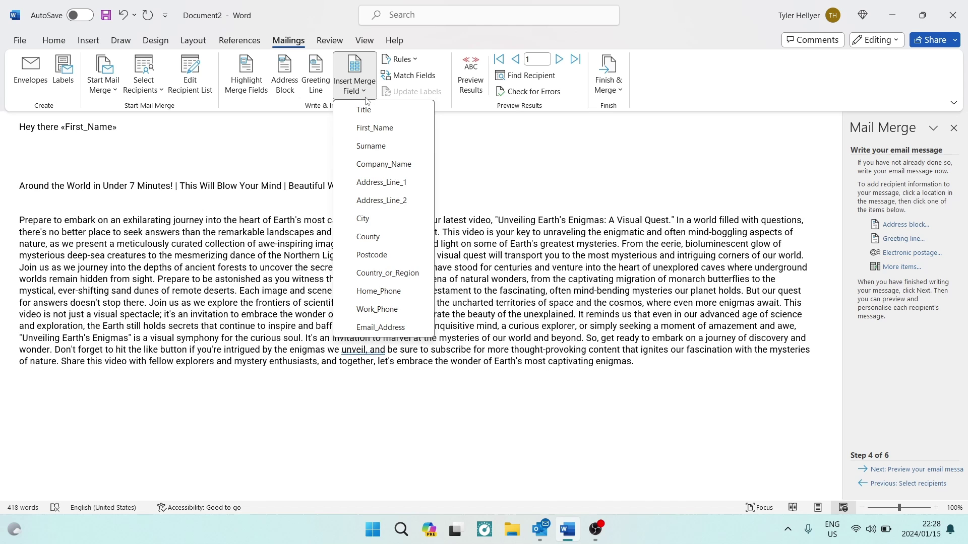
pyautogui.click(388, 148)
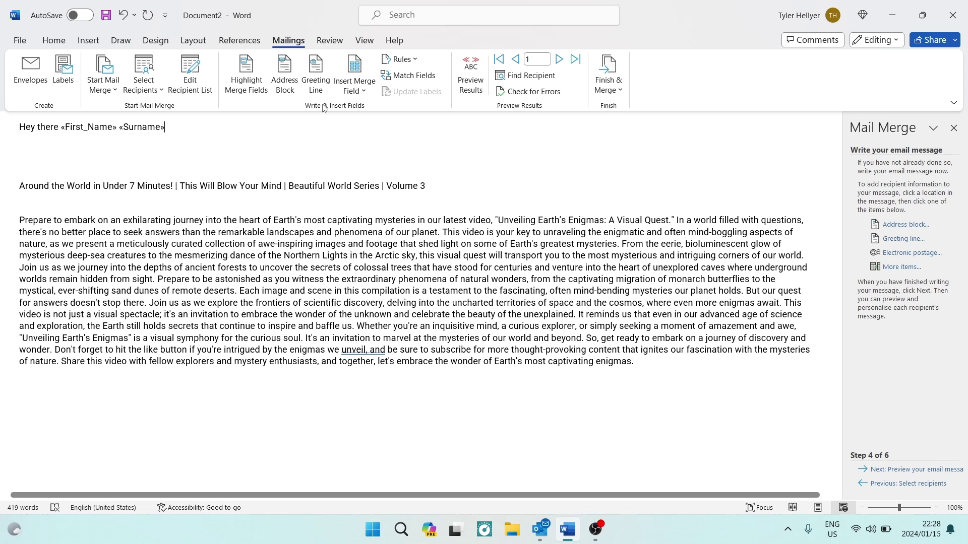
pyautogui.click(359, 91)
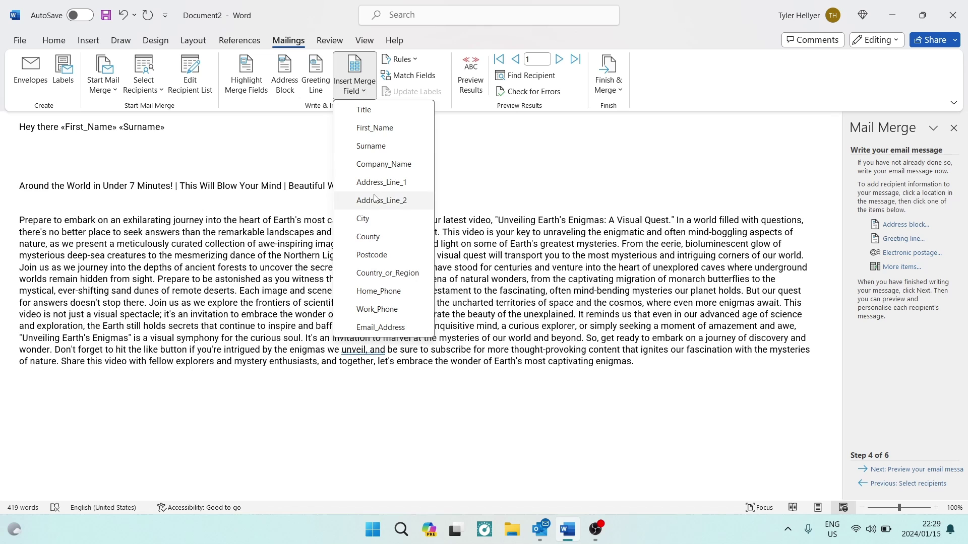
pyautogui.click(363, 93)
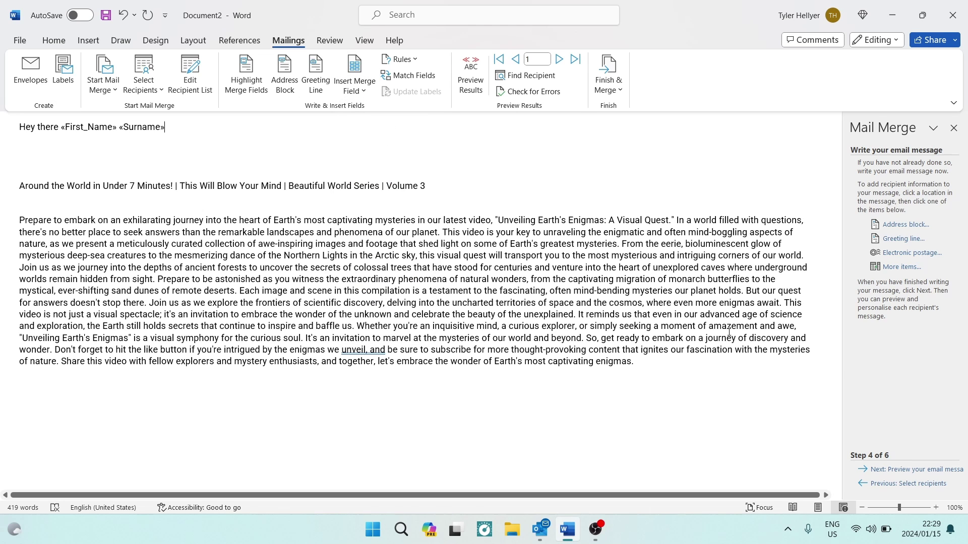
# - Preview the email with recipient 1's name, then advance to Step 6, Complete the merge
pyautogui.click(880, 471)
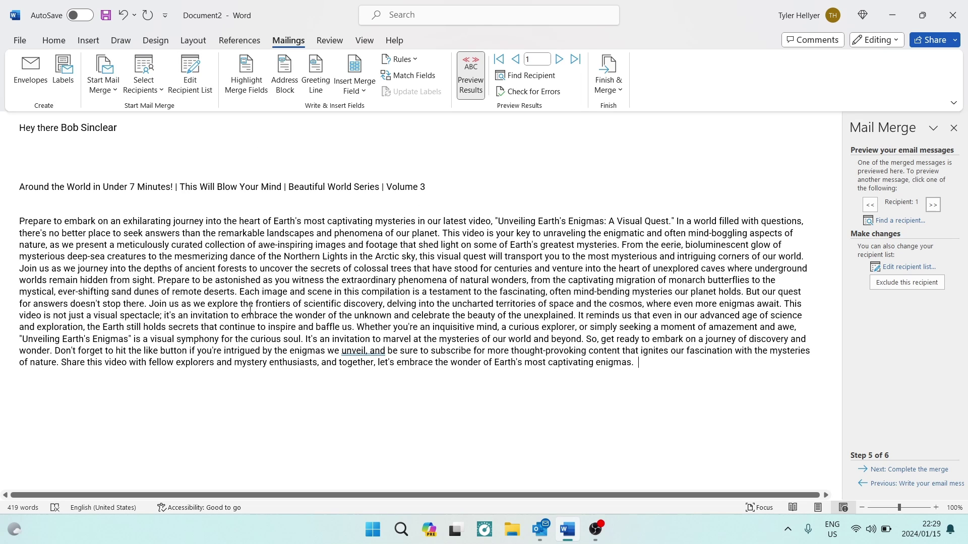
pyautogui.click(885, 471)
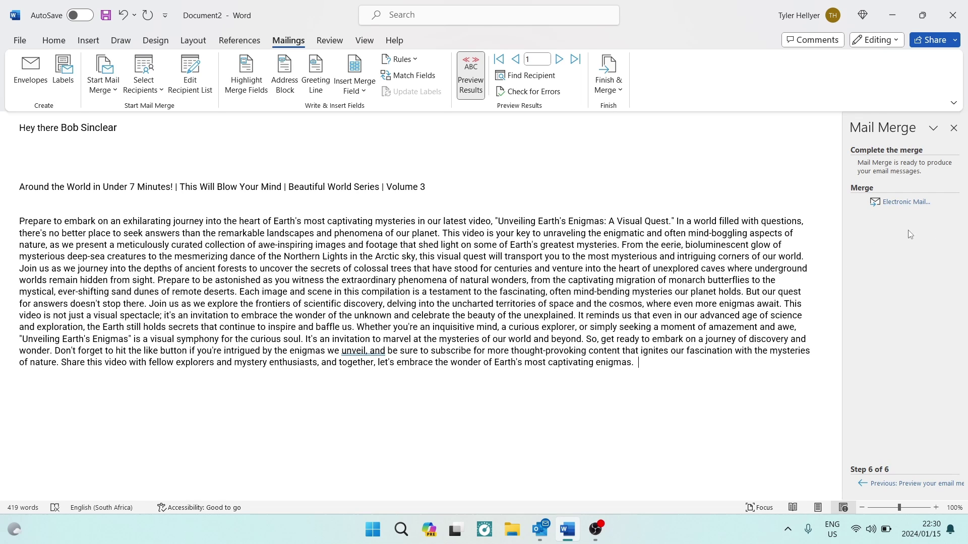
# - Merge to email for all records: To Email_Address, subject 'Hey There', HTML format
pyautogui.click(906, 203)
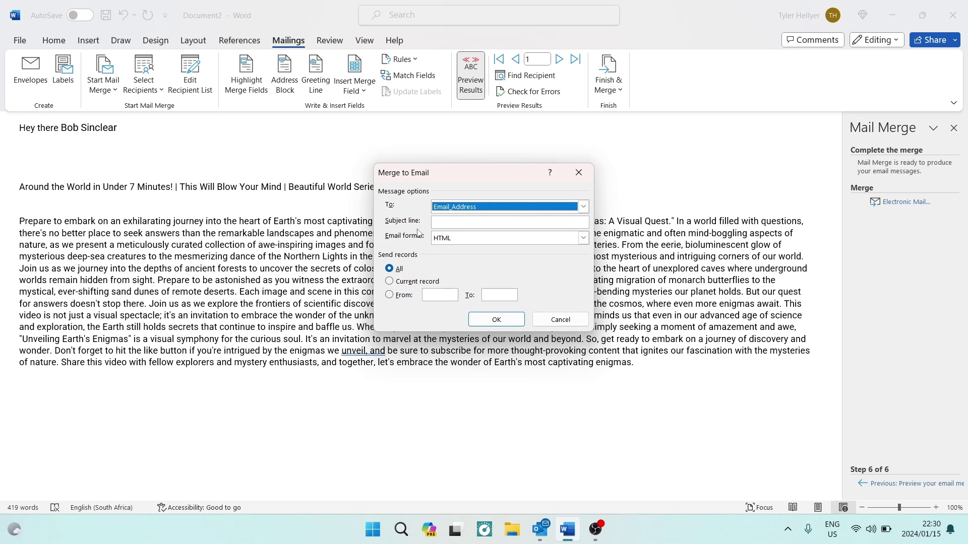
pyautogui.click(537, 211)
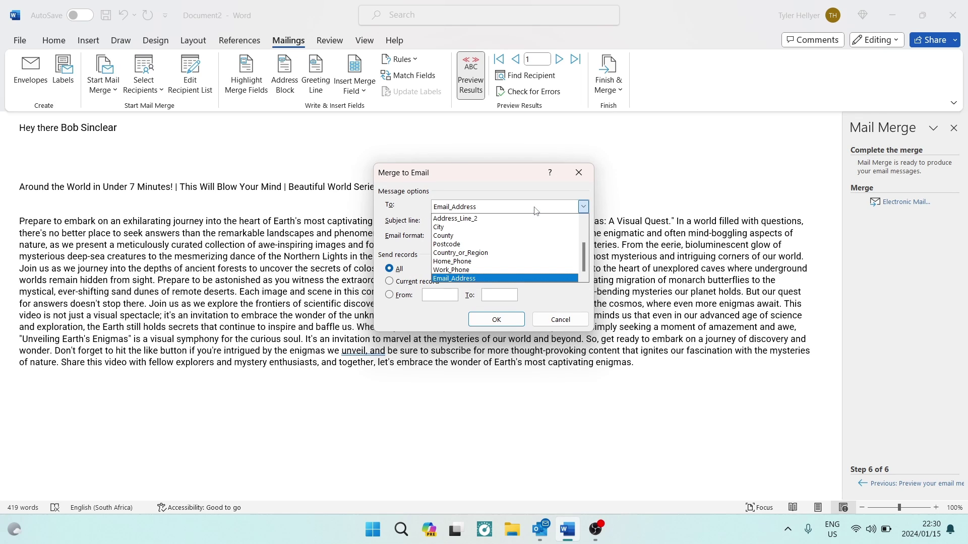
pyautogui.scroll(2, 527, 265)
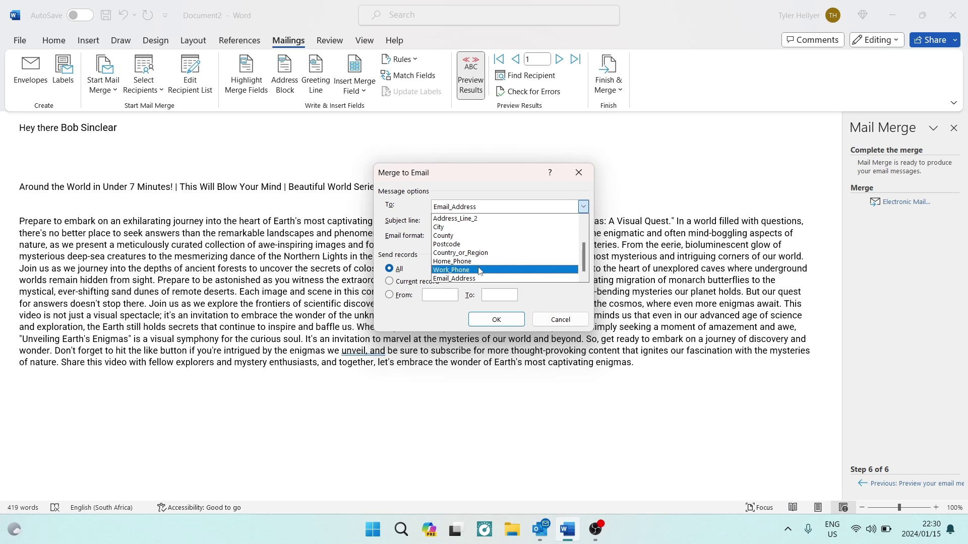
pyautogui.press('Escape')
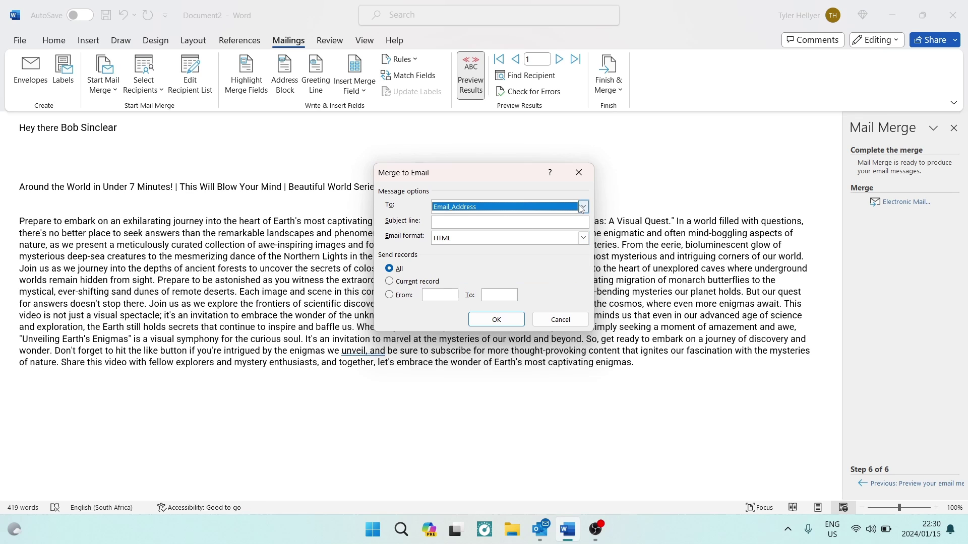
pyautogui.click(466, 224)
pyautogui.write('Hey Th')
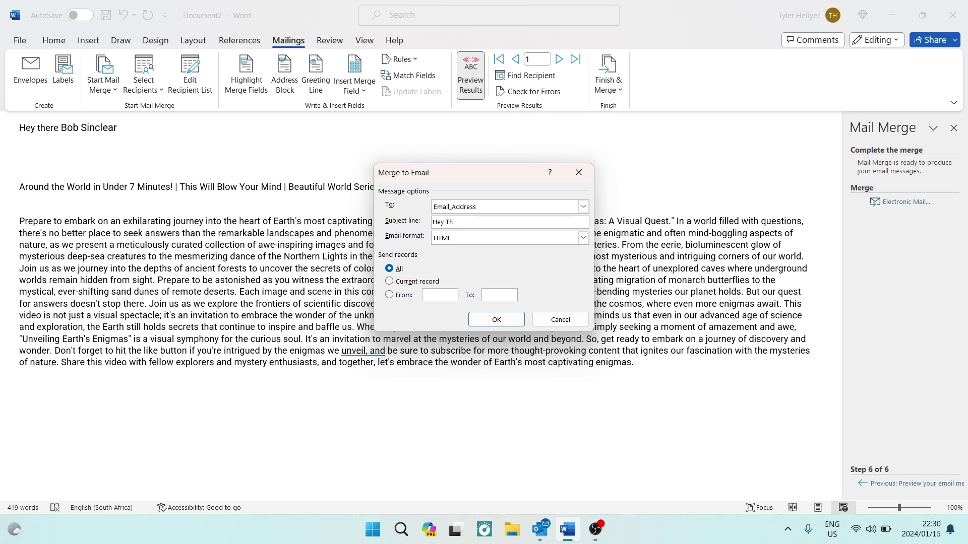
pyautogui.write('ere')
pyautogui.click(583, 238)
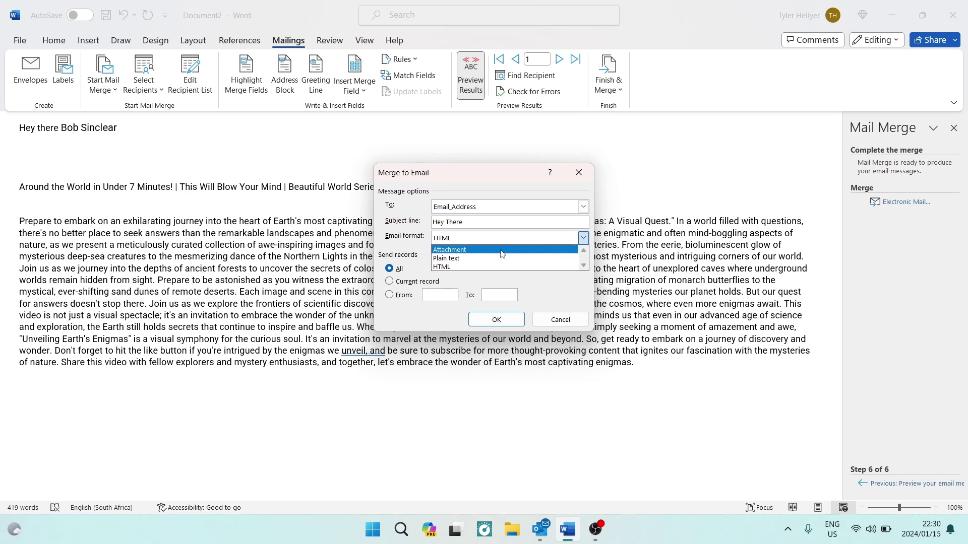
pyautogui.click(466, 268)
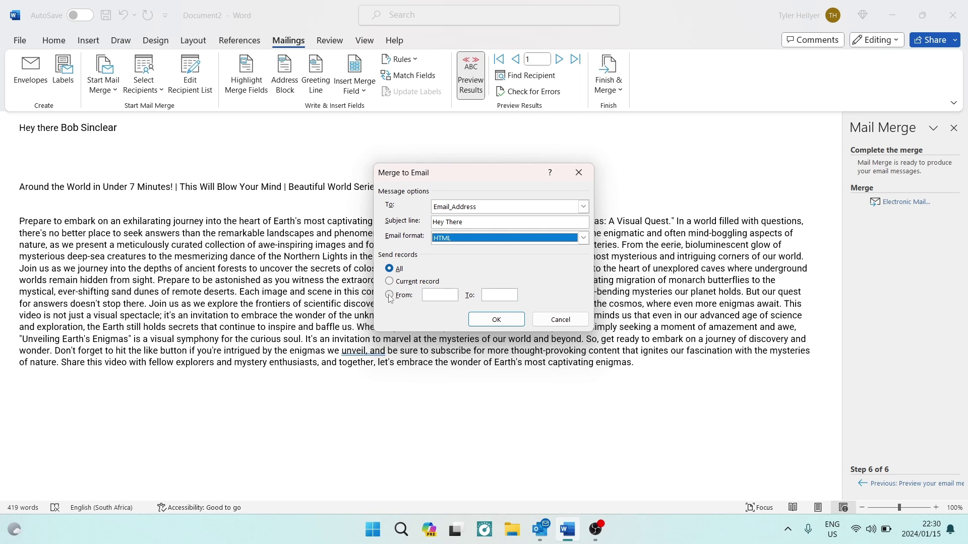
pyautogui.click(431, 295)
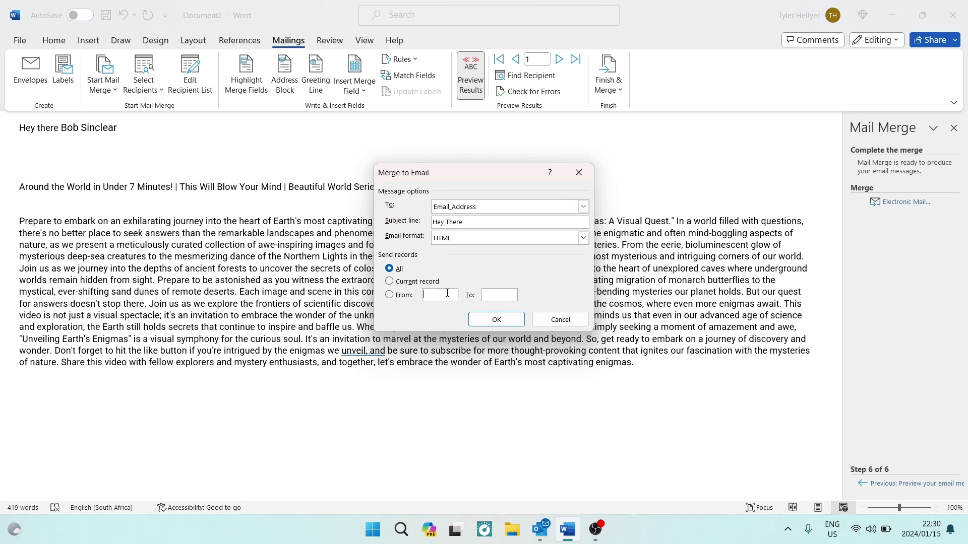
pyautogui.click(496, 293)
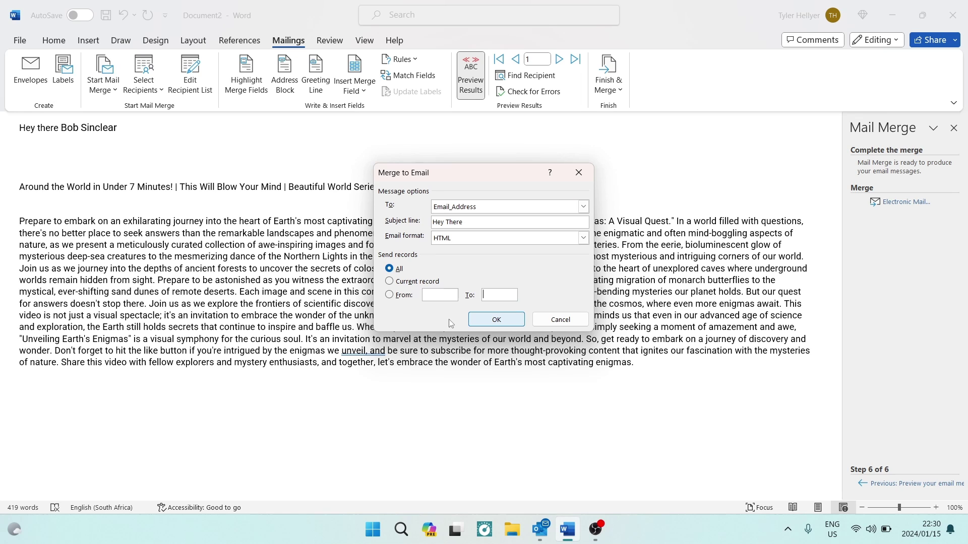
pyautogui.click(493, 322)
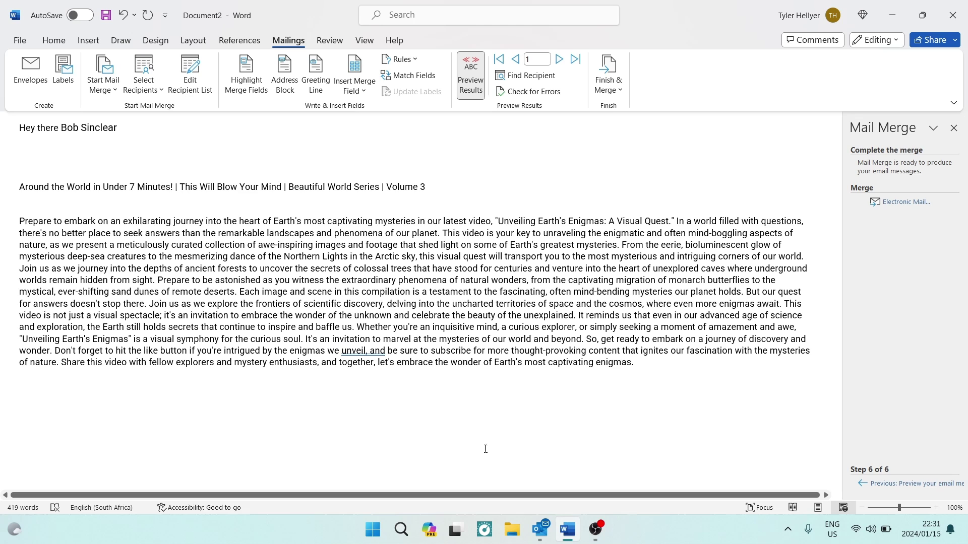
# - In Outlook, check the second account's Outbox, then the first account's [Gmail] and Drafts folders
pyautogui.click(540, 529)
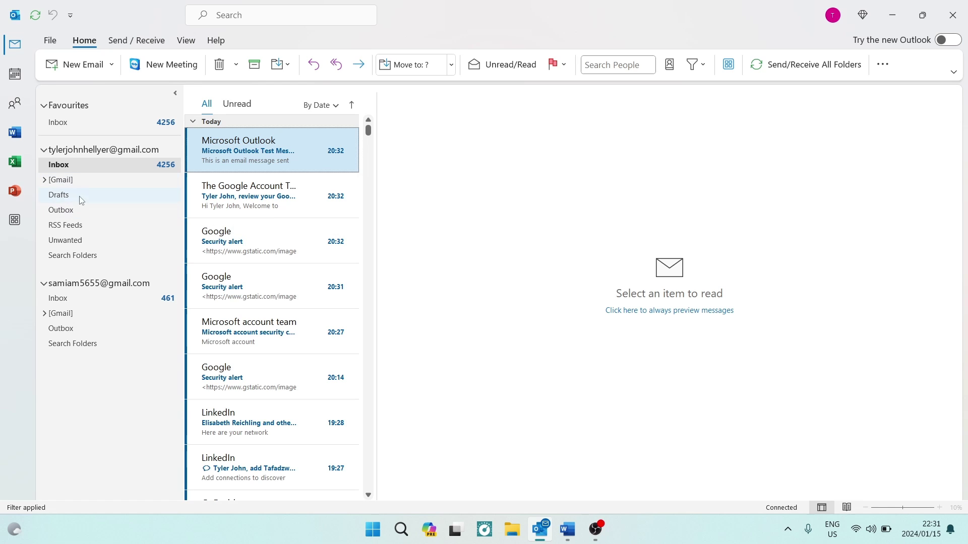
pyautogui.click(76, 334)
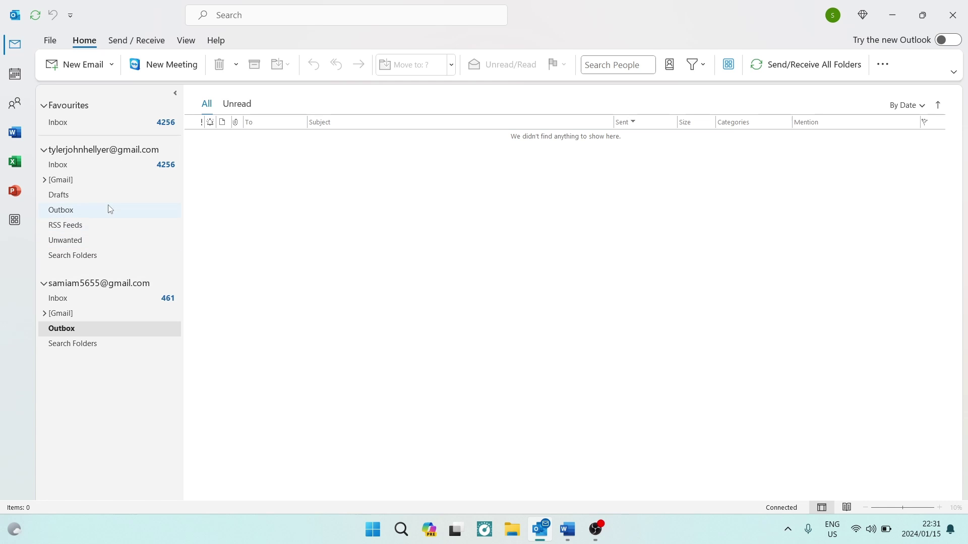
pyautogui.click(59, 181)
pyautogui.click(57, 197)
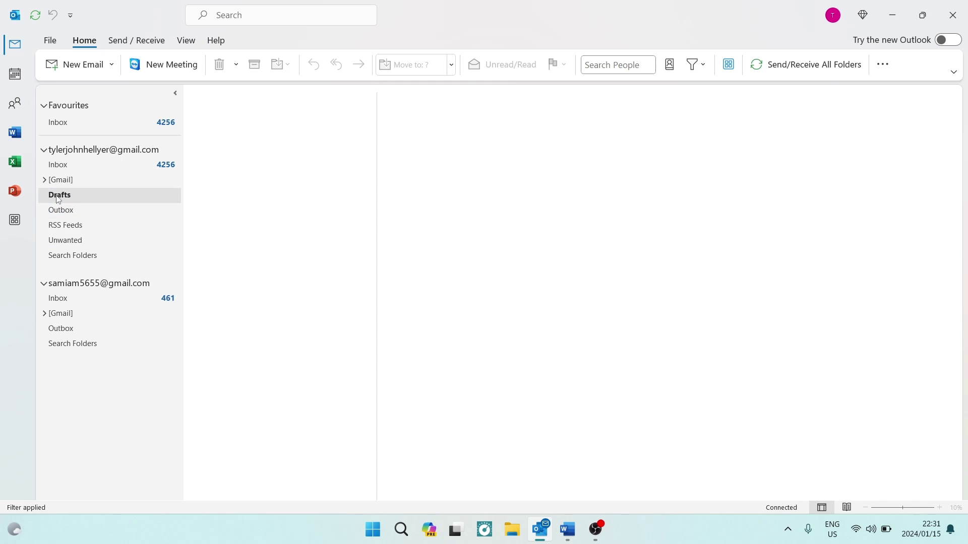
# - Return to Document2 in Word, showing the first recipient's greeting
pyautogui.hotkey('alt', 'Tab')
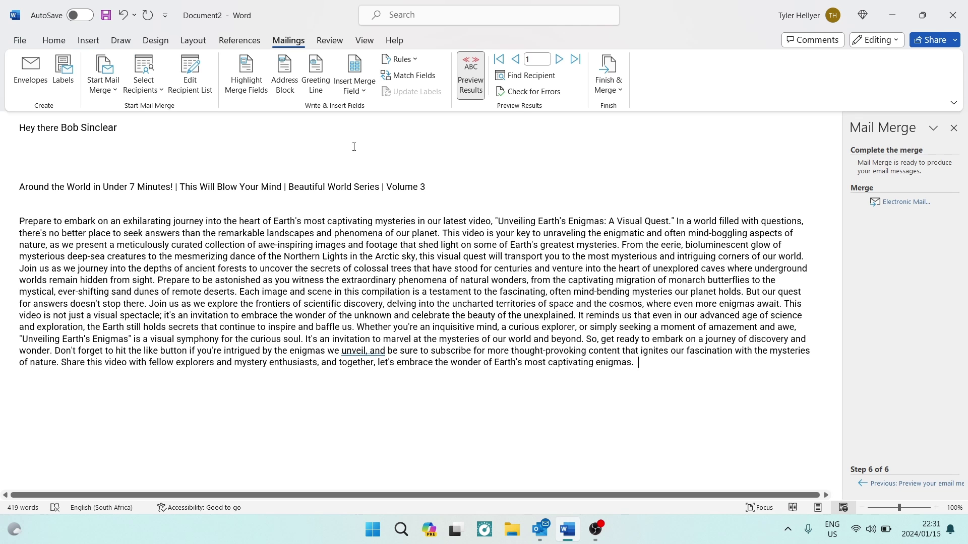